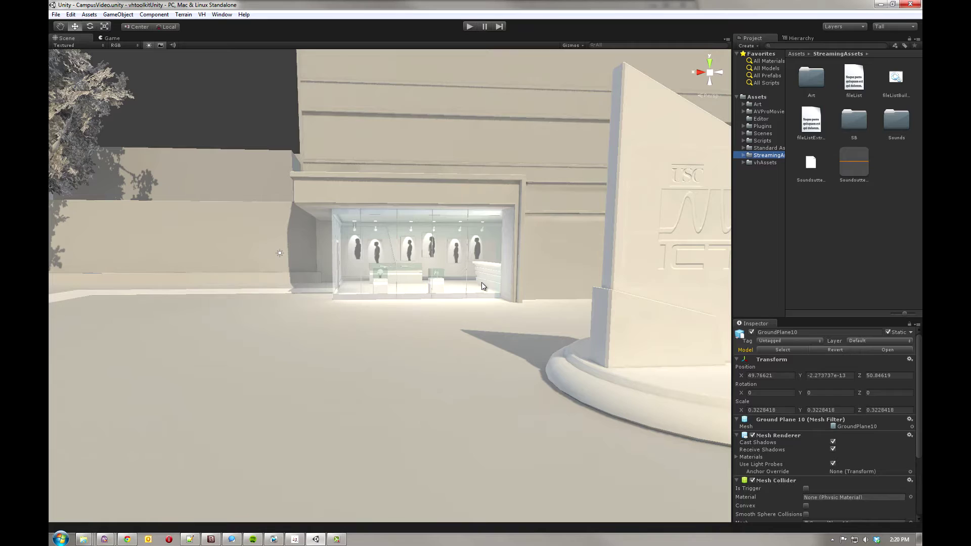
Browse the Project panel to Art > Characters > Ict > Resources
click(750, 105)
click(743, 104)
click(750, 112)
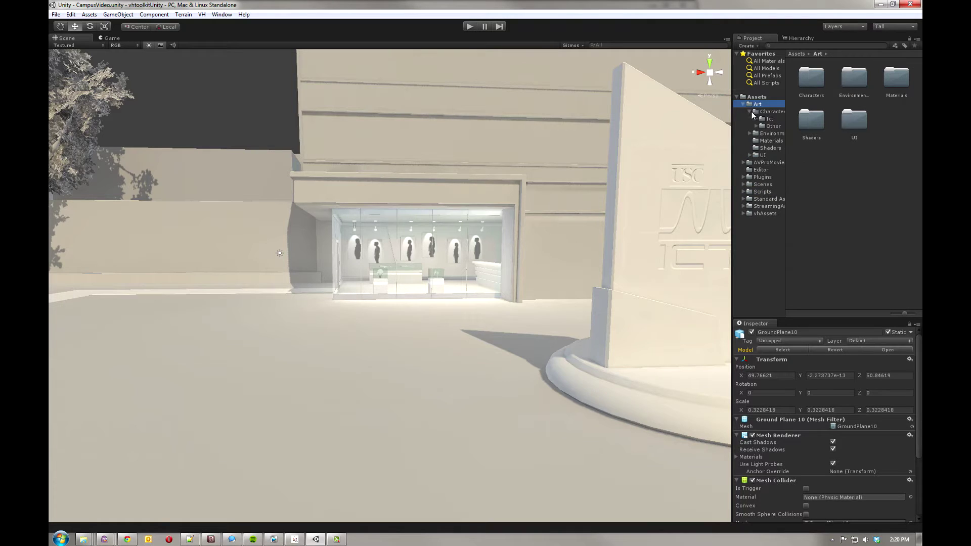
click(755, 118)
click(773, 133)
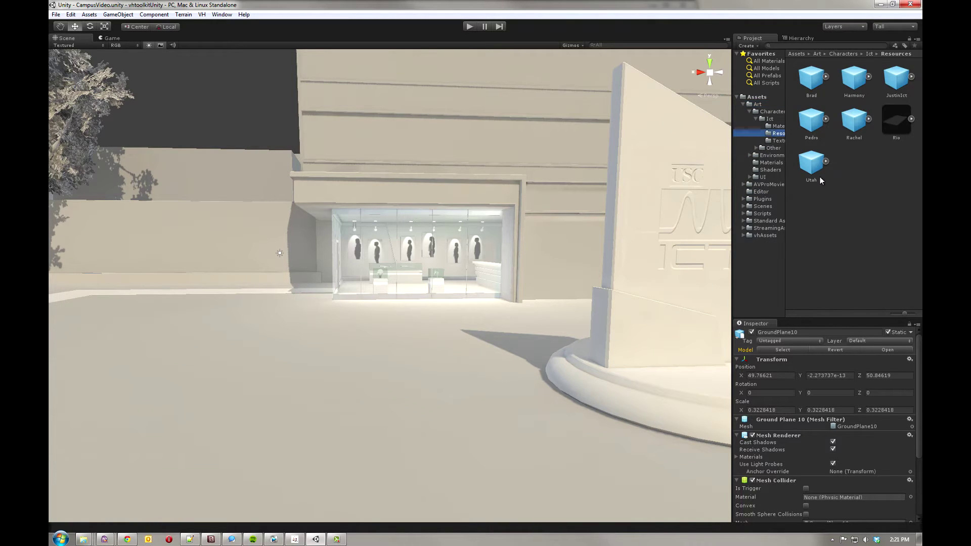
Place the Rio, Rachel, JustinIct and Brad prefabs in front of the building entrance
click(896, 120)
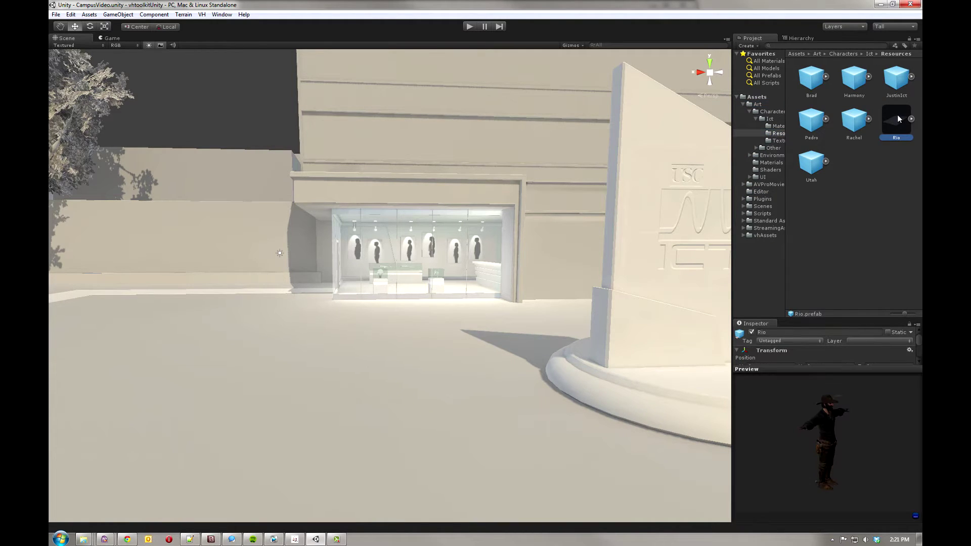
drag(897, 116, 346, 329)
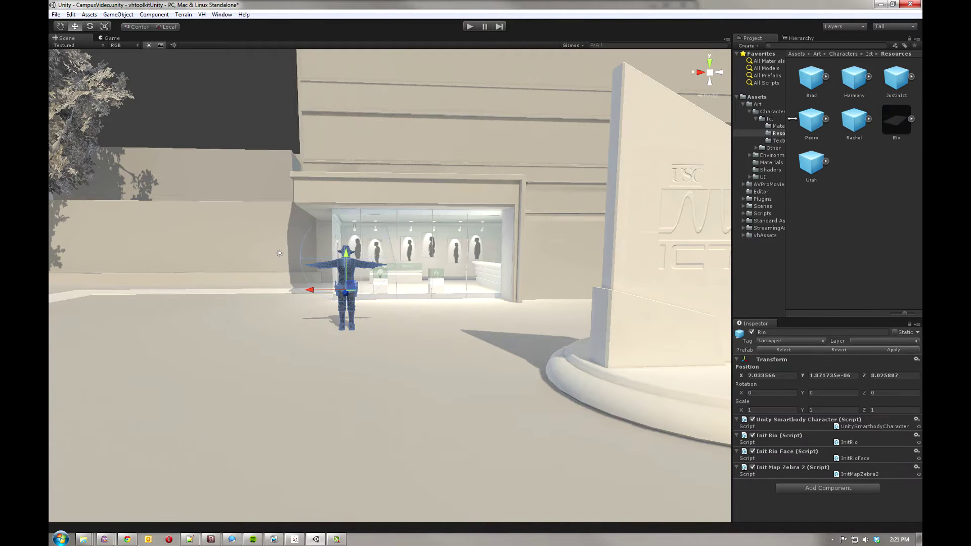
drag(847, 120, 408, 327)
click(901, 77)
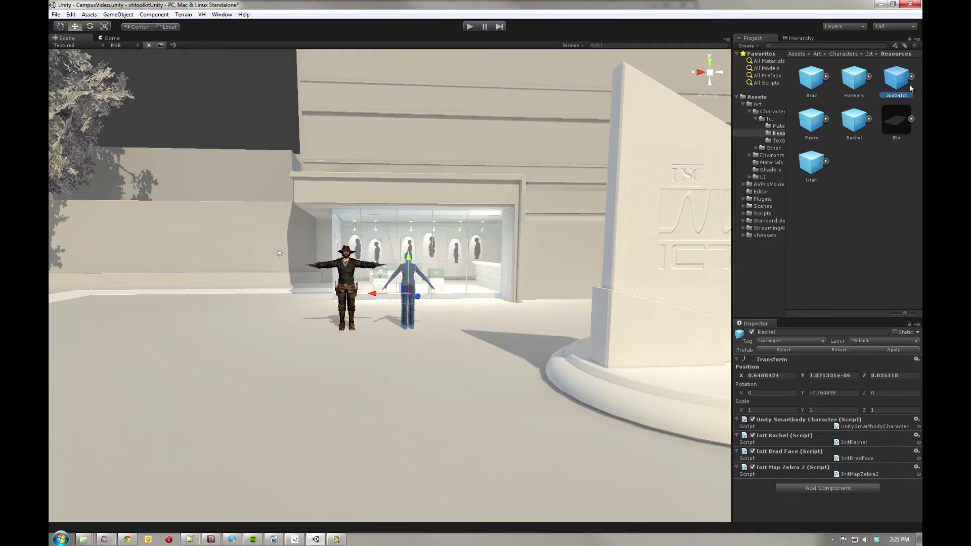
drag(900, 78, 467, 329)
click(815, 76)
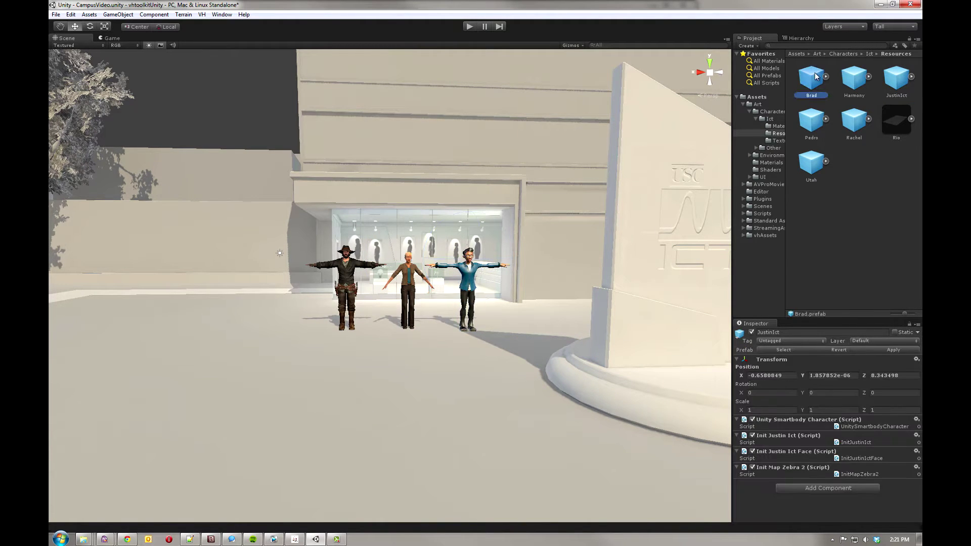
drag(815, 76, 410, 366)
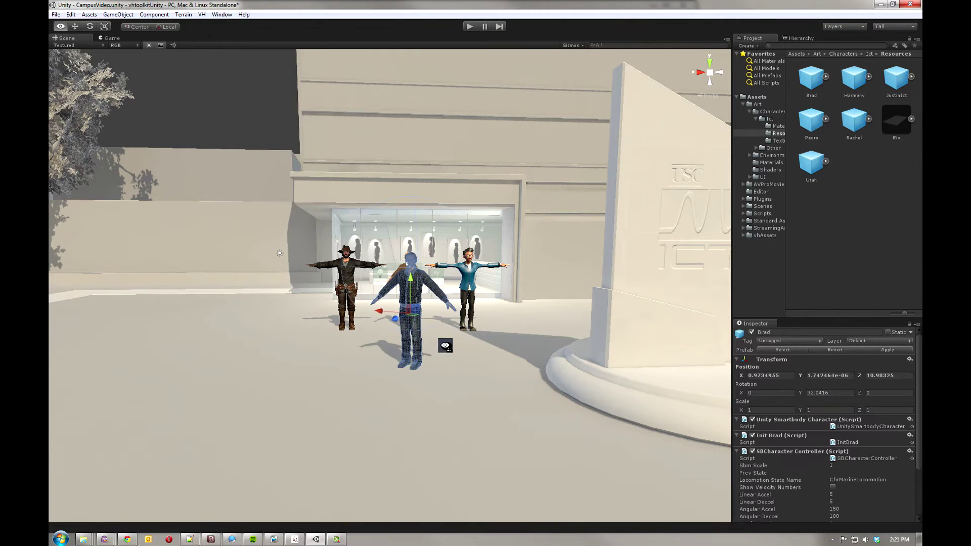
right_drag(445, 346, 489, 341)
click(504, 352)
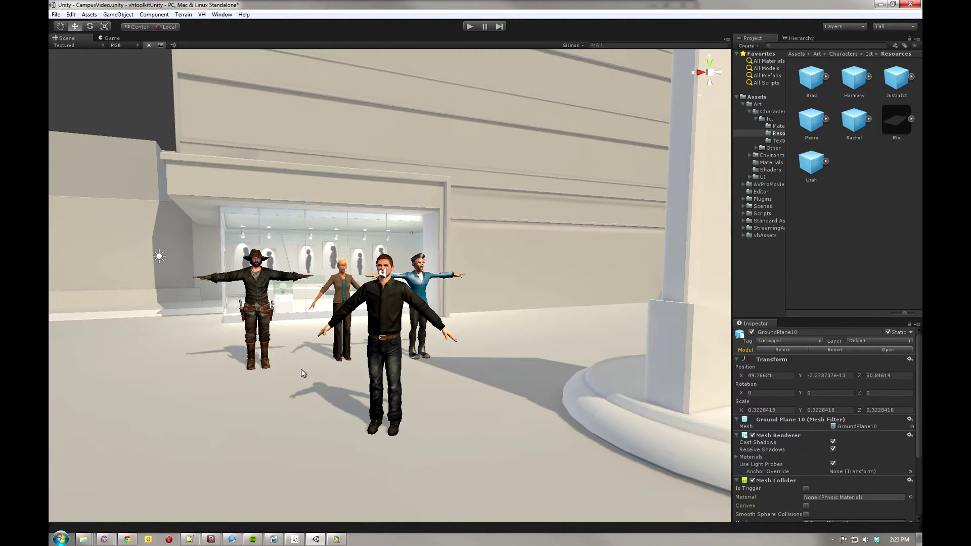
Run the scene, expand the launcher's component list and launch VHBuilder beside it
click(466, 28)
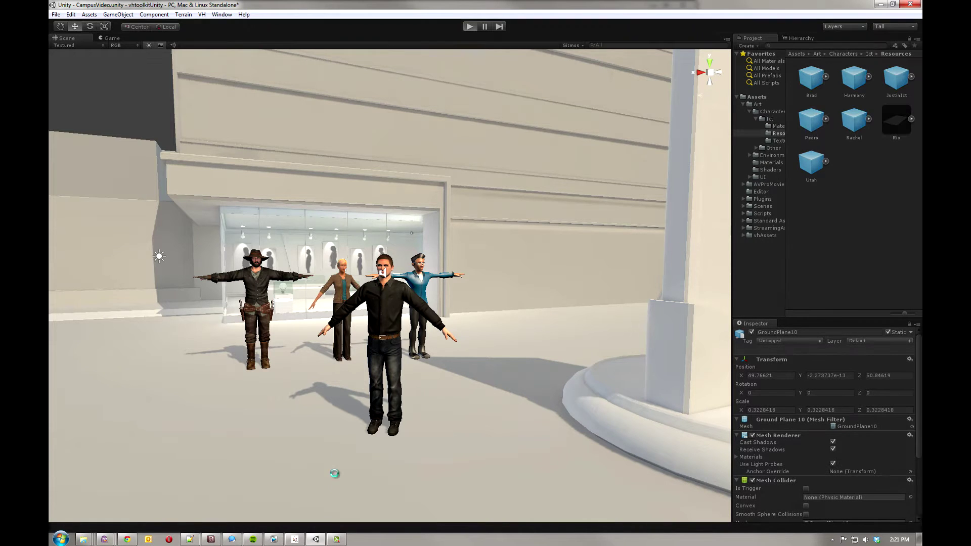
click(295, 540)
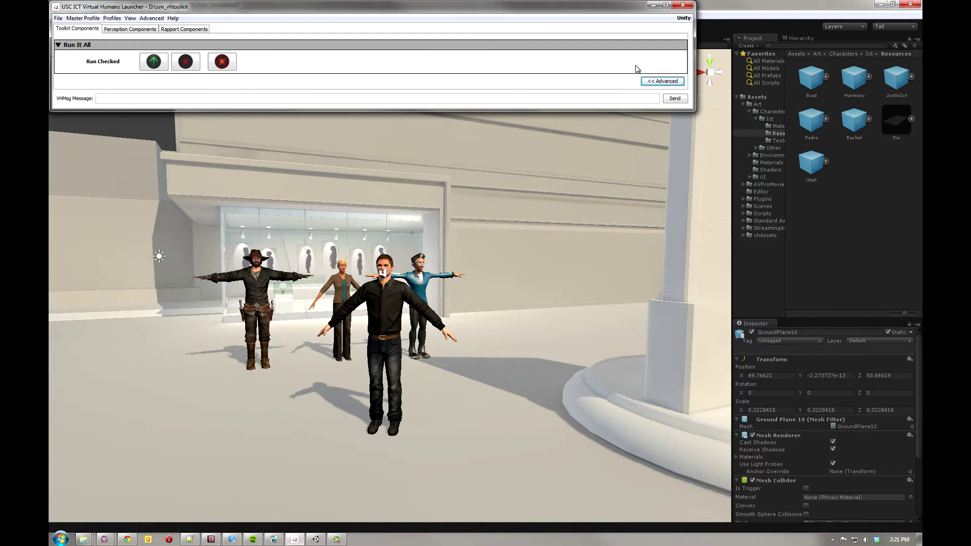
click(666, 81)
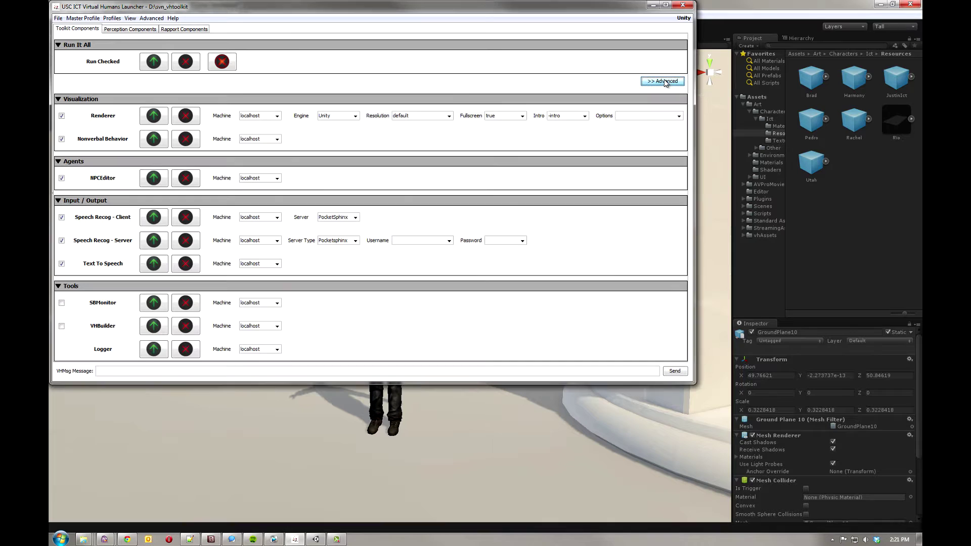
click(156, 325)
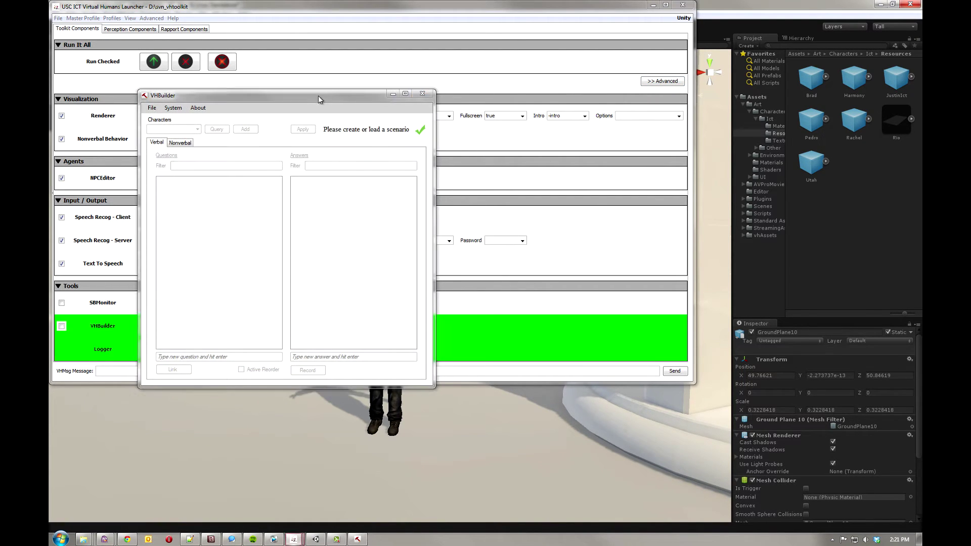
drag(317, 96, 751, 185)
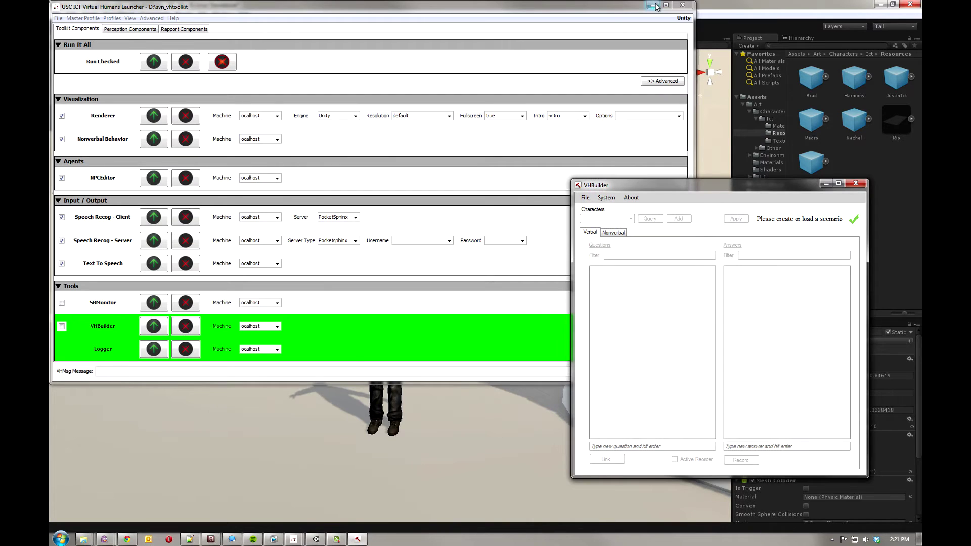
Minimize the launcher and move VHBuilder to the lower right over the Game view
click(653, 5)
drag(642, 190, 678, 195)
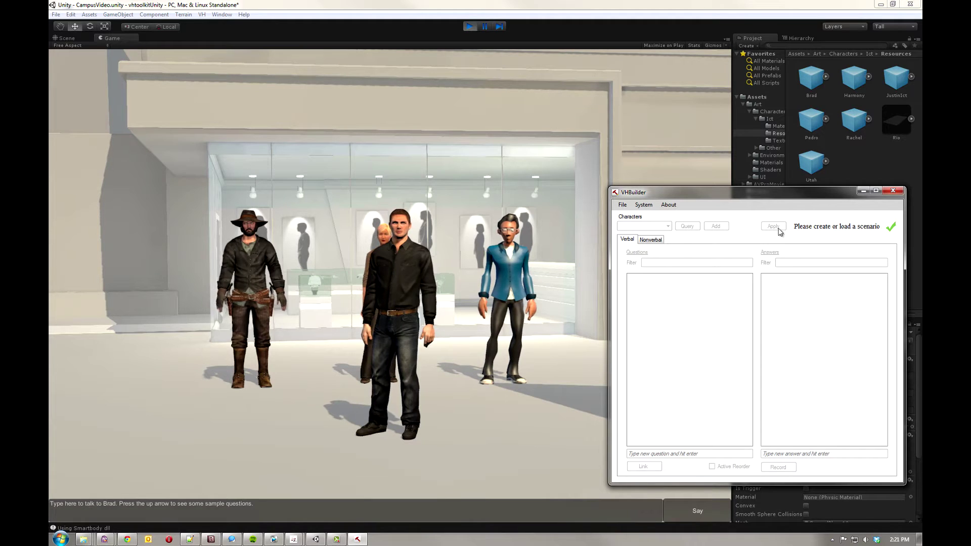
Create a new VHBuilder scenario file named 'Tutorial' via File > Create Scenario
click(623, 205)
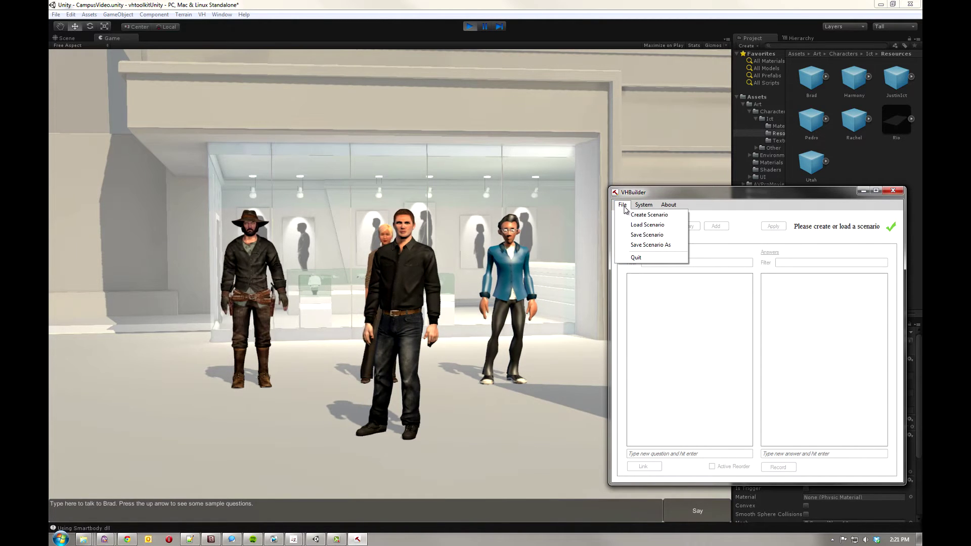
click(649, 215)
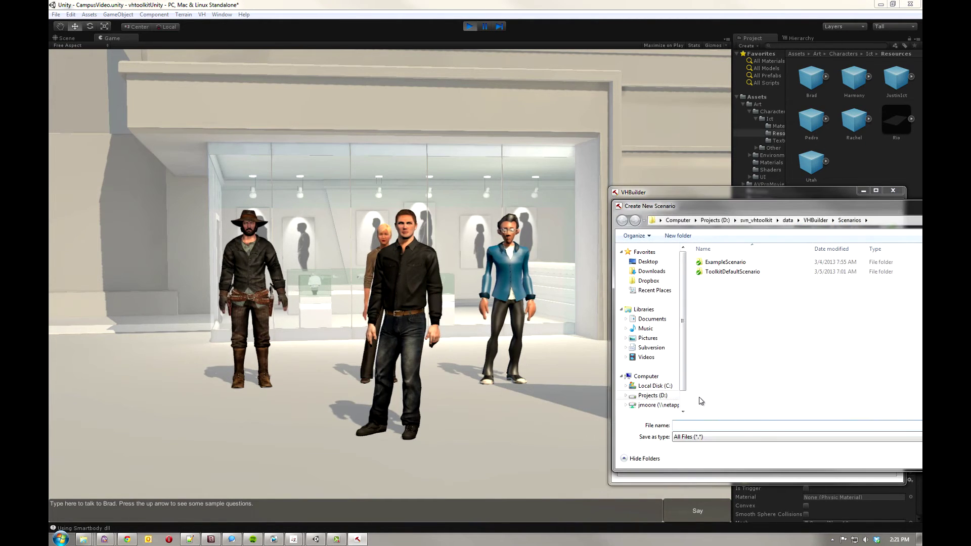
text(Tutorial)
key(Return)
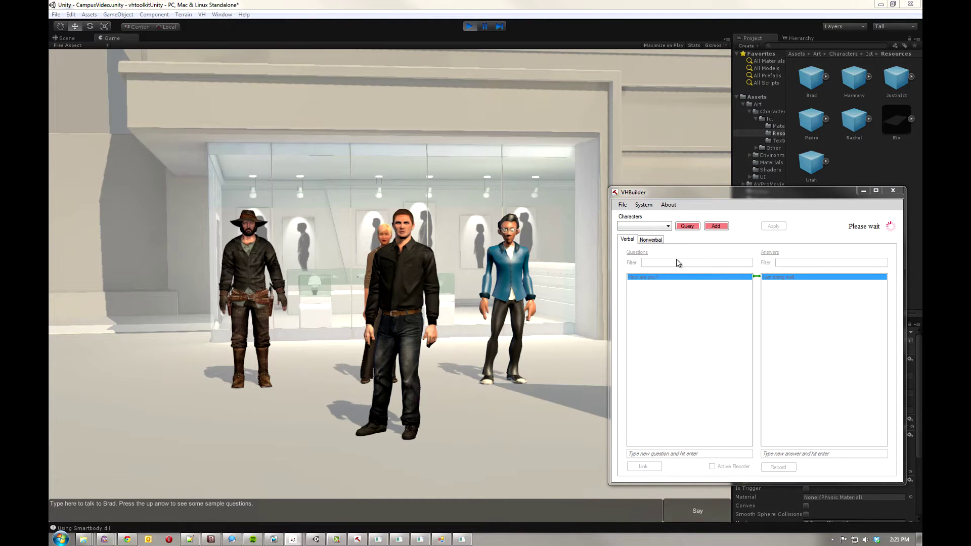
Query the running scene for characters and select Brad, showing his question 'How are you?'
click(644, 226)
click(807, 231)
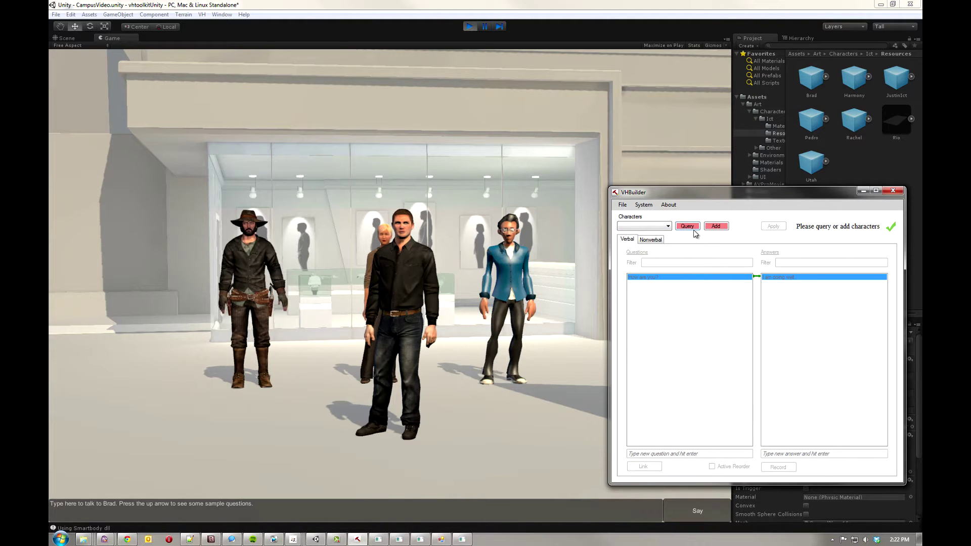
click(688, 227)
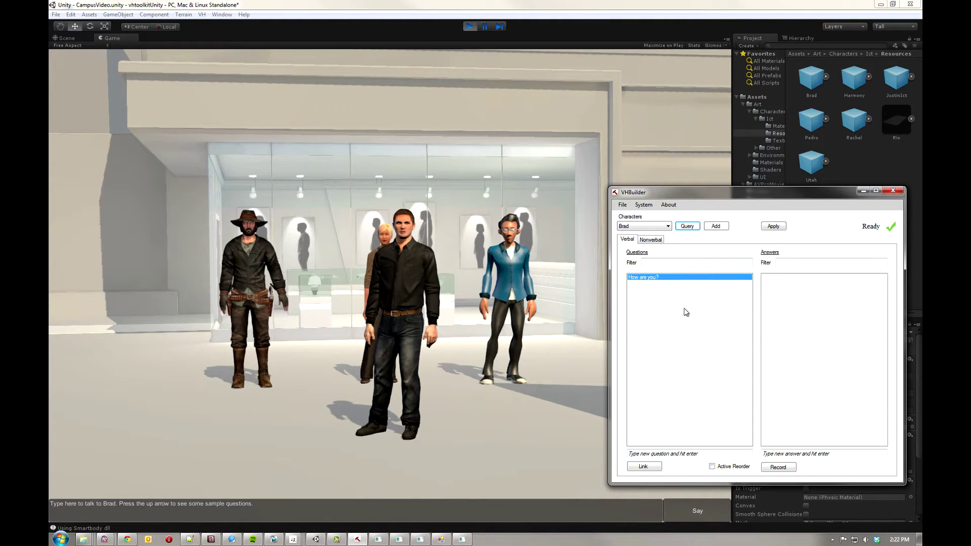
click(643, 227)
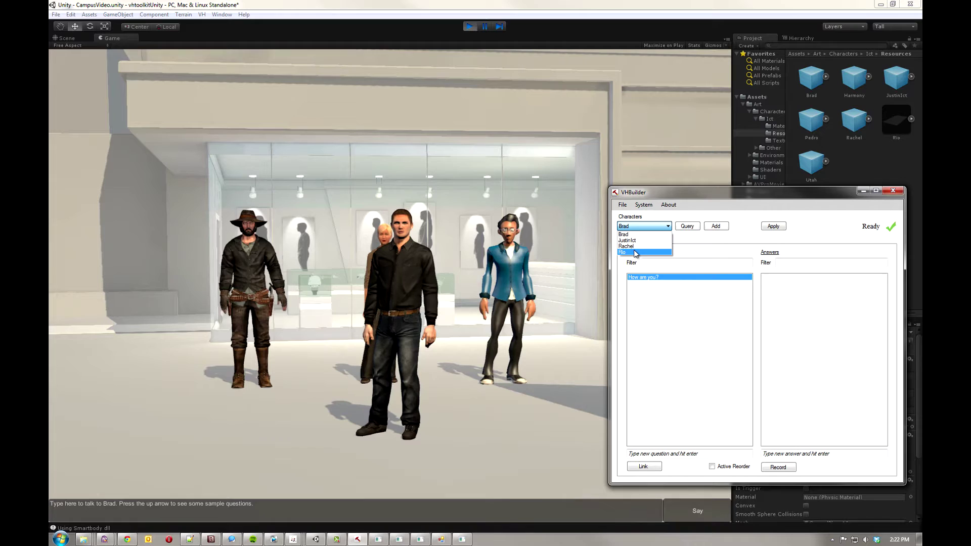
click(635, 235)
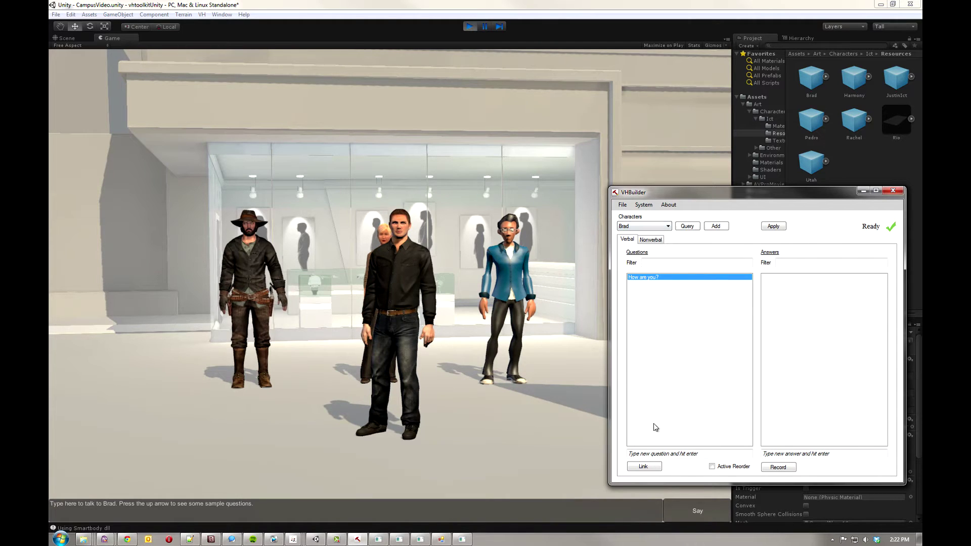
Enter the question 'What do you do for fun?' and the answer 'I like to give tutorials.'
click(702, 455)
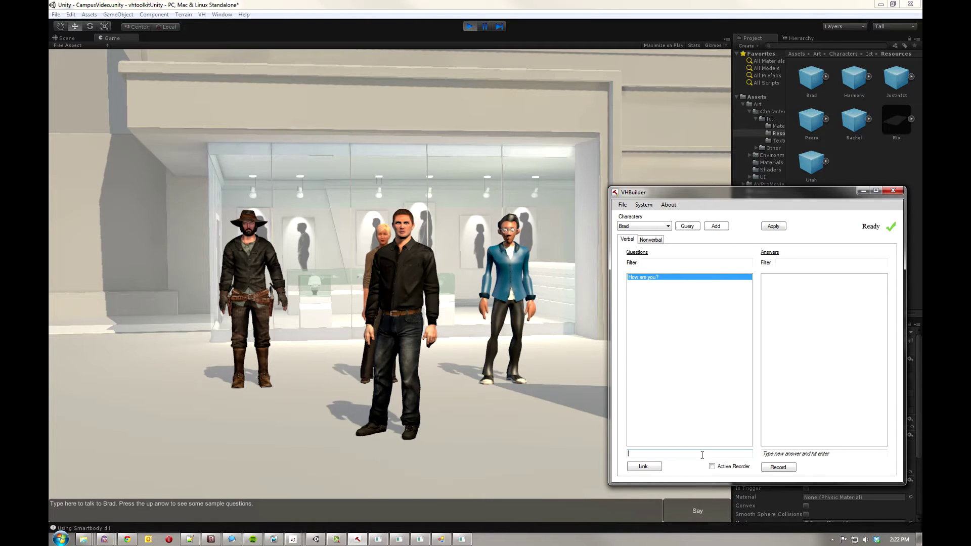
text(What do you )
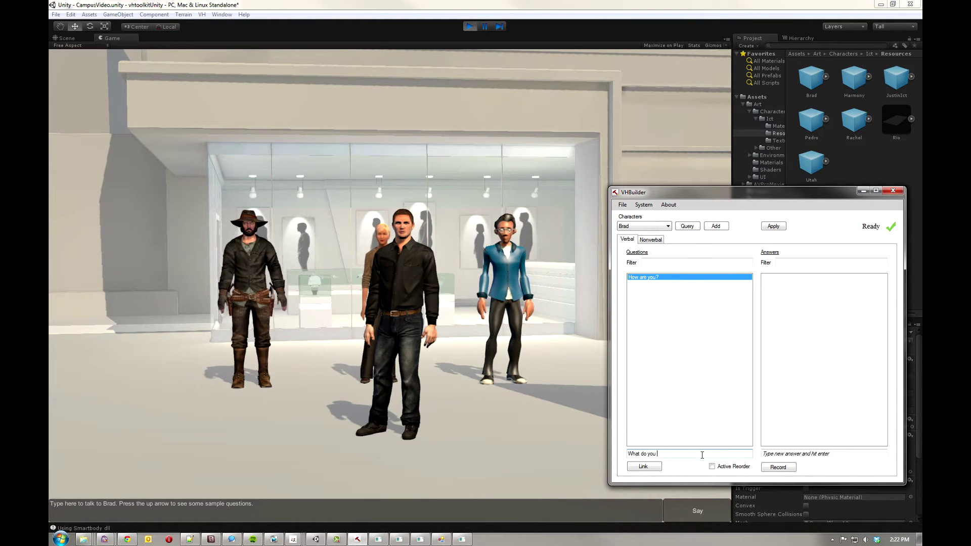
text(do for fun?)
key(Return)
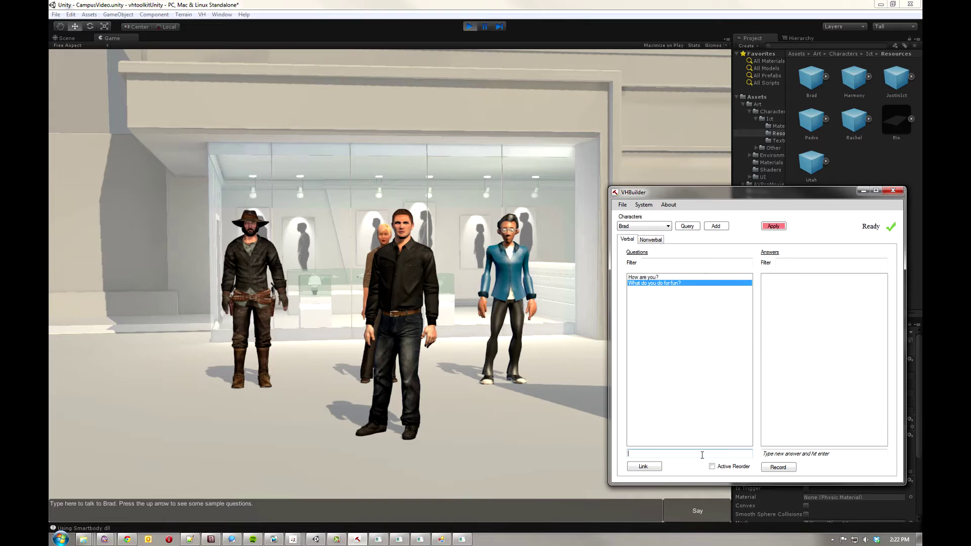
click(835, 454)
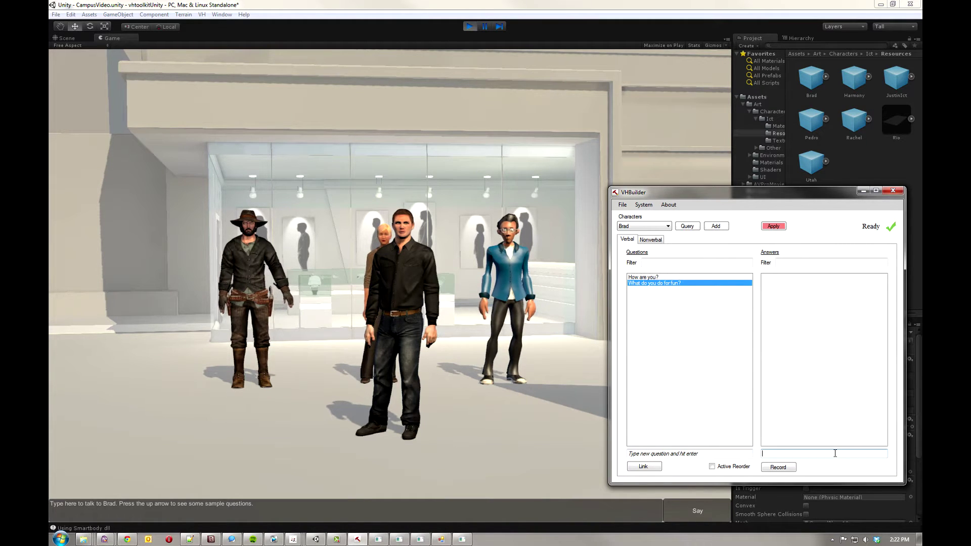
text(I like to g)
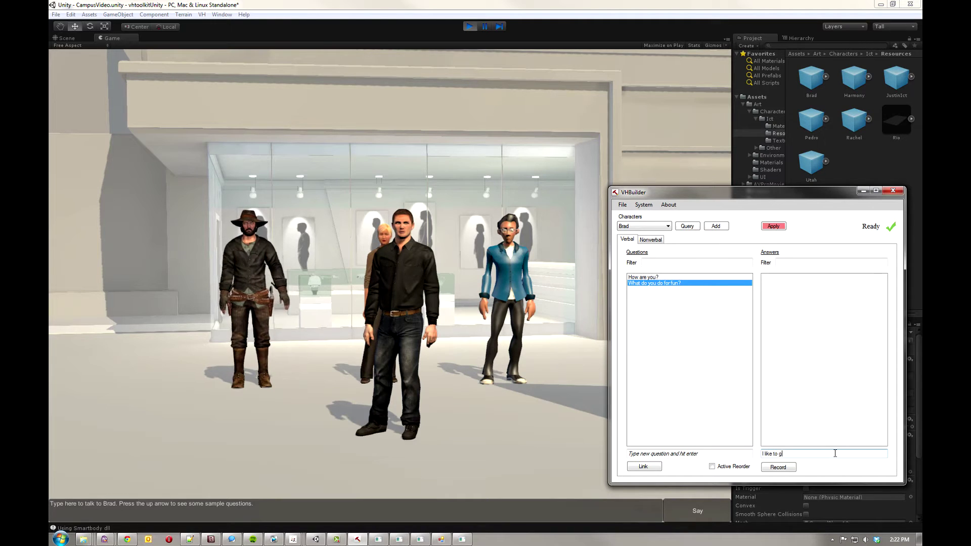
text(ive tutorials.)
key(Return)
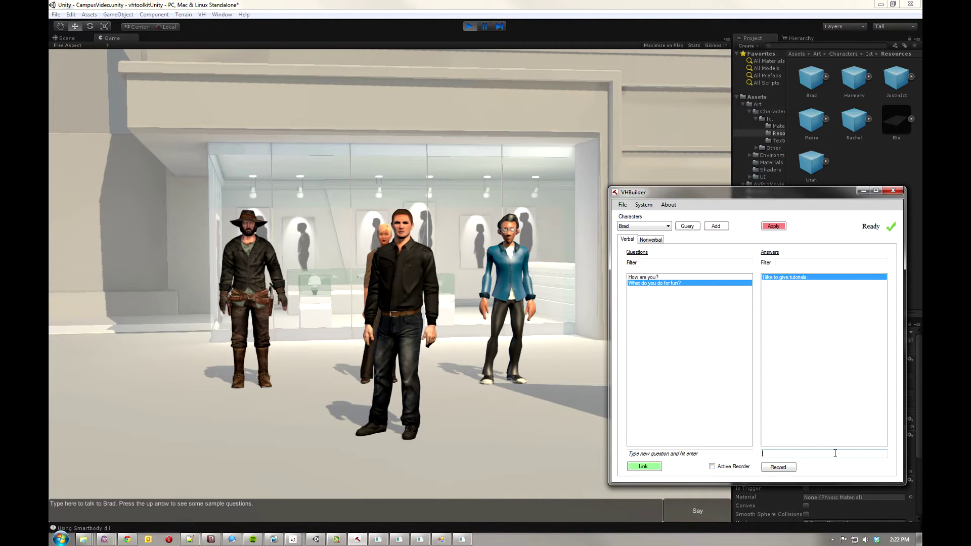
Link 'What do you do for fun?' to 'I like to give tutorials.' and apply it
click(646, 467)
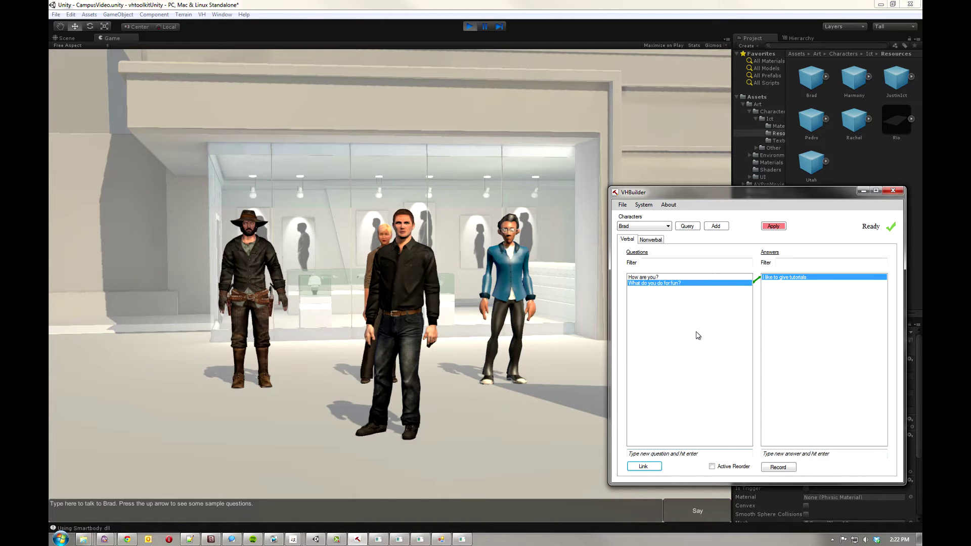
click(774, 227)
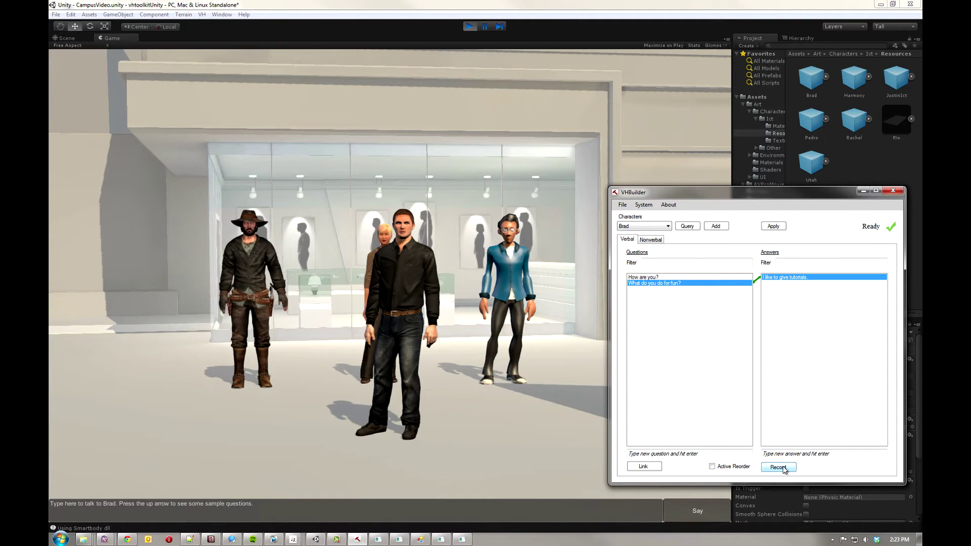
Record Brad speaking the line 'I like to give tutorials.'
click(783, 468)
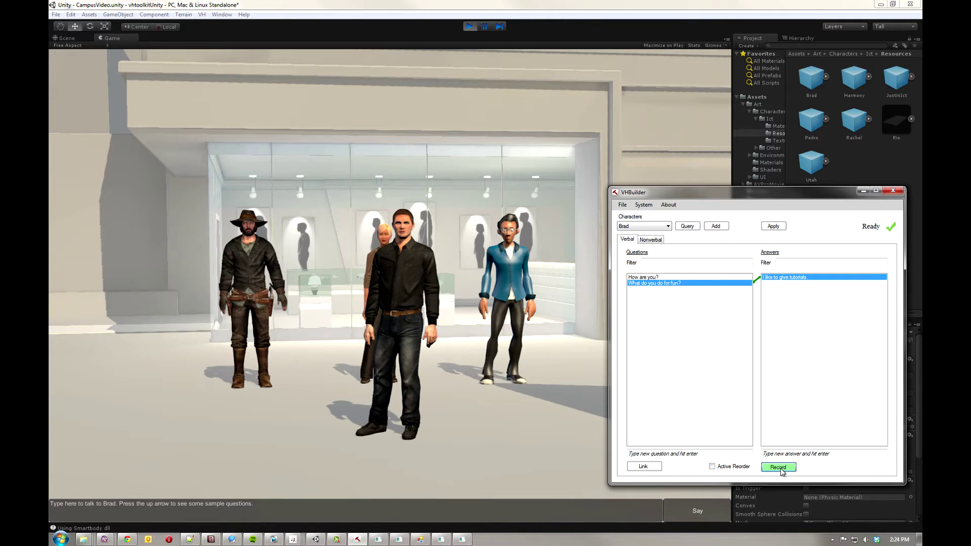
click(781, 468)
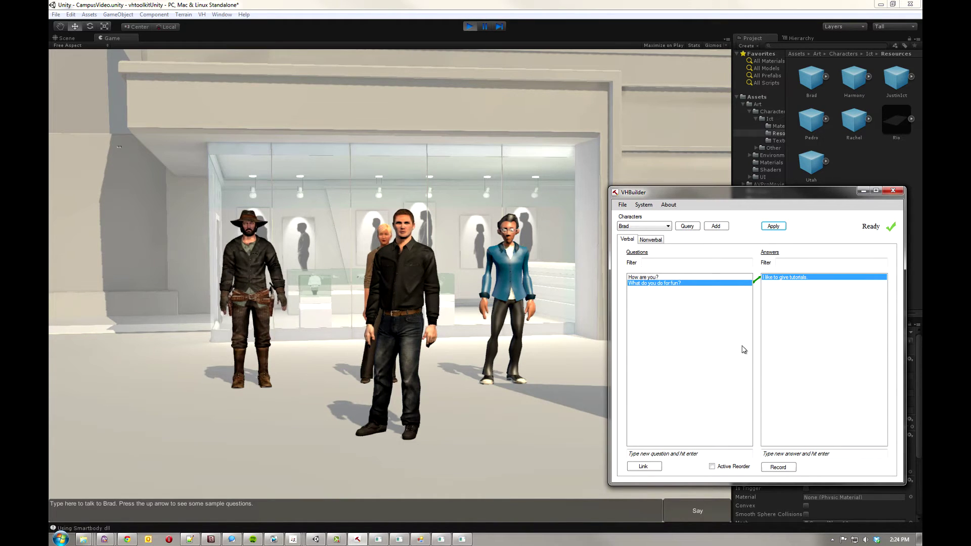
Show the me_animation nonverbal rule and its trigger words me, my and mine
click(651, 240)
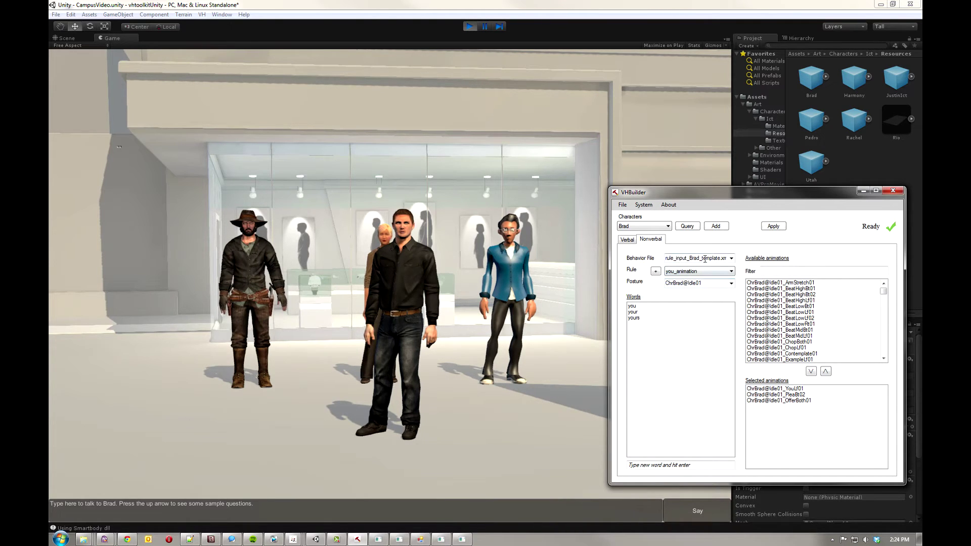
click(691, 272)
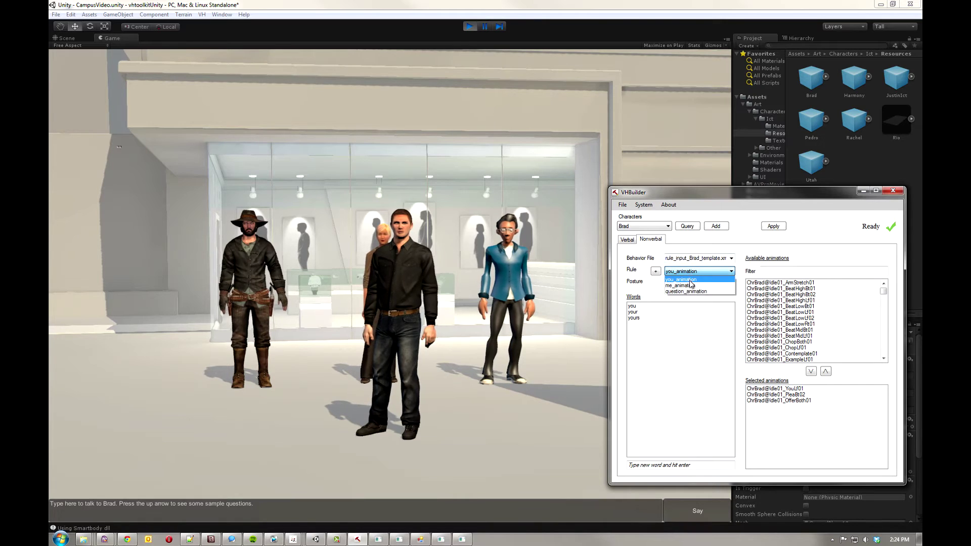
click(683, 309)
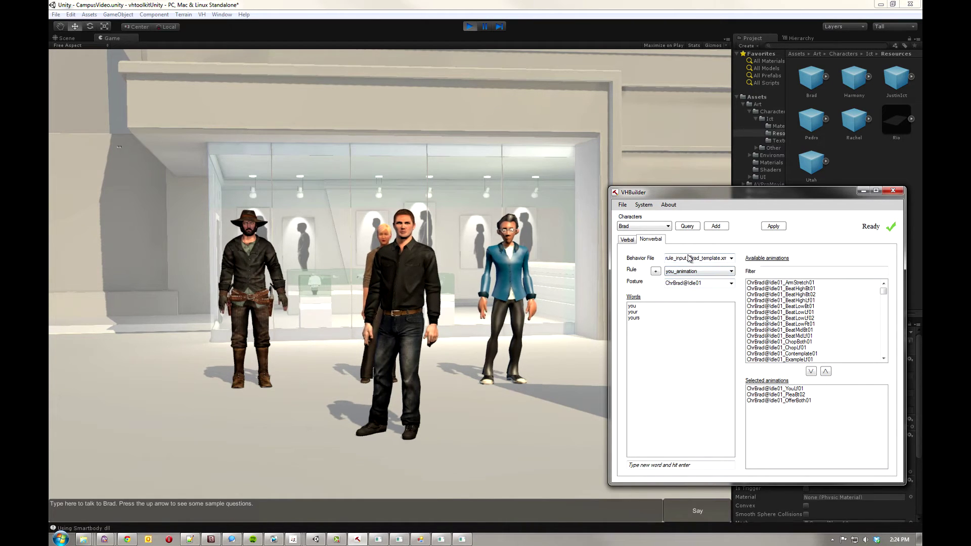
click(691, 273)
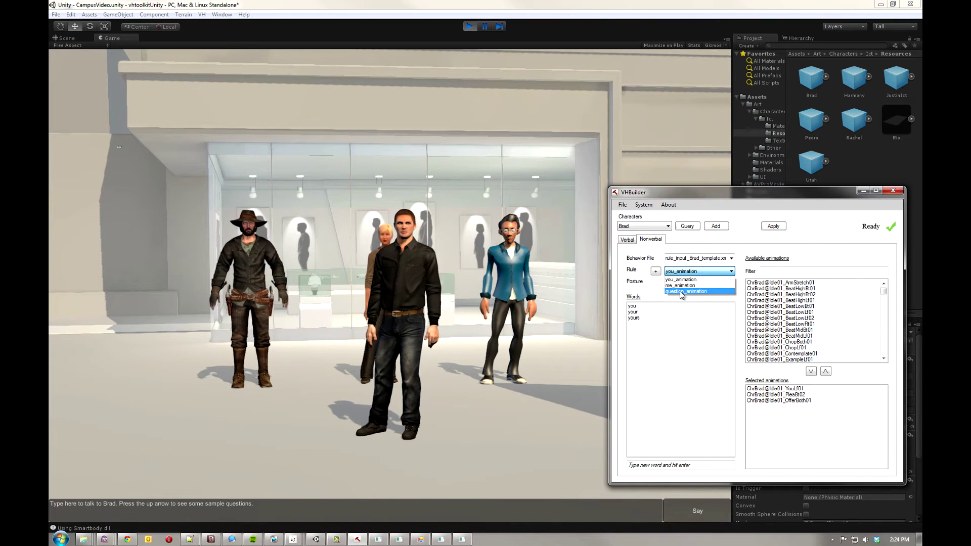
click(680, 286)
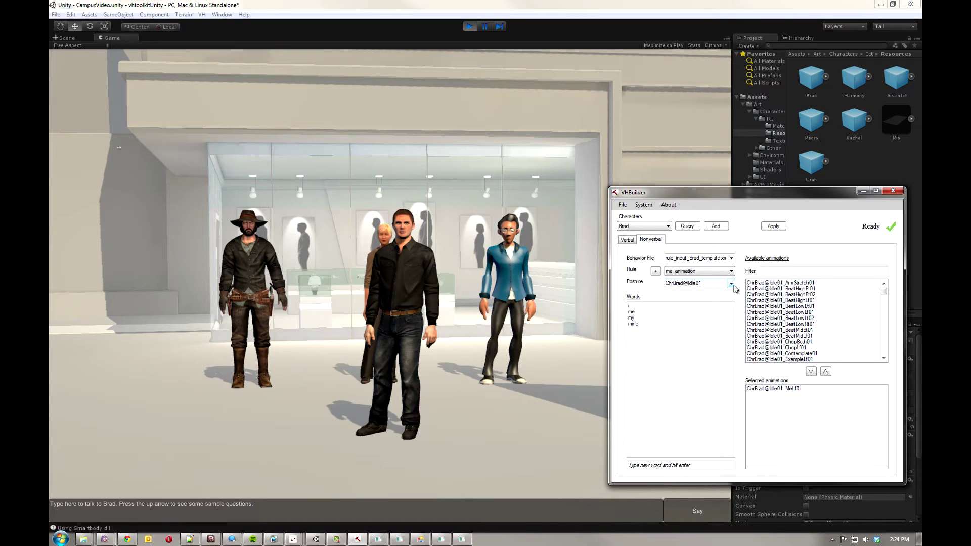
click(631, 312)
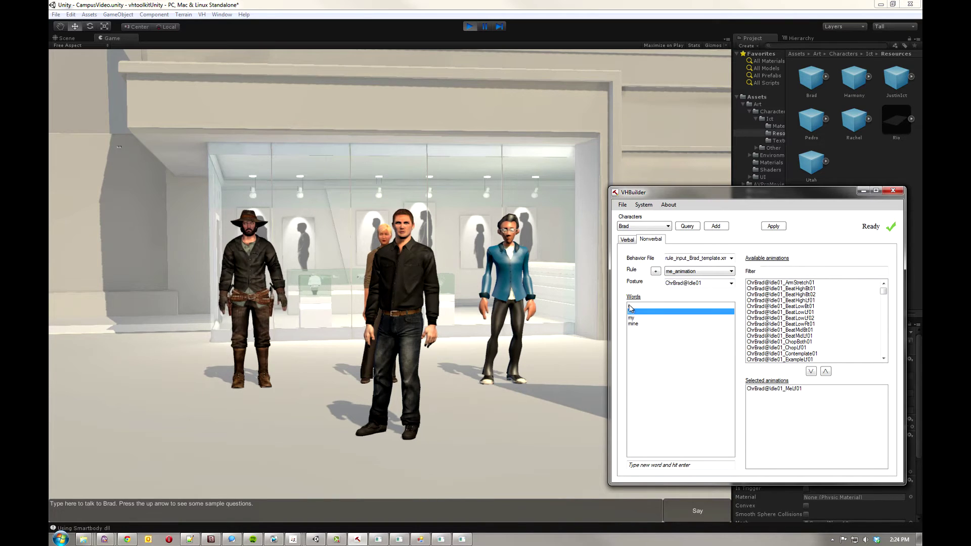
drag(629, 307, 635, 326)
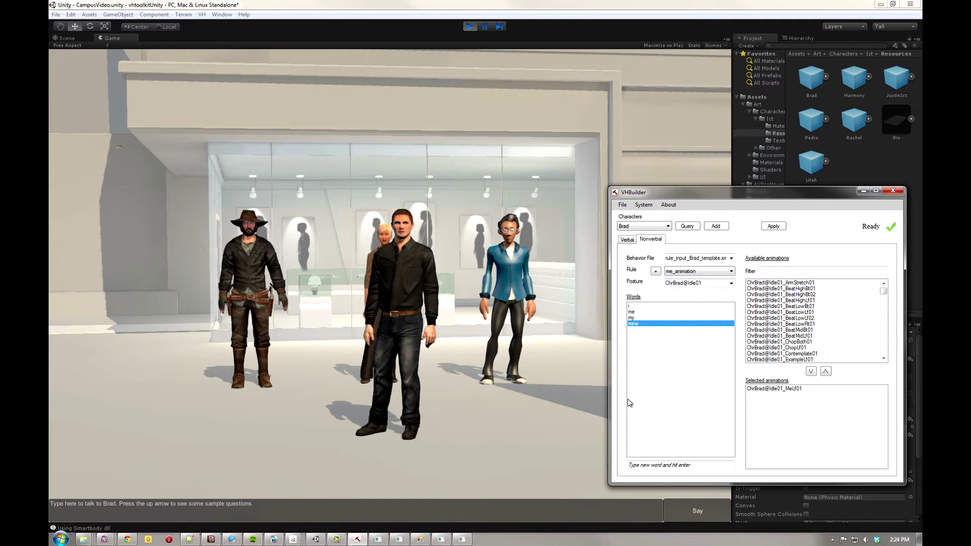
Select the MeLf01 gesture and preview the BeatMidBt01 and Contemplate01 gestures on Brad
click(780, 391)
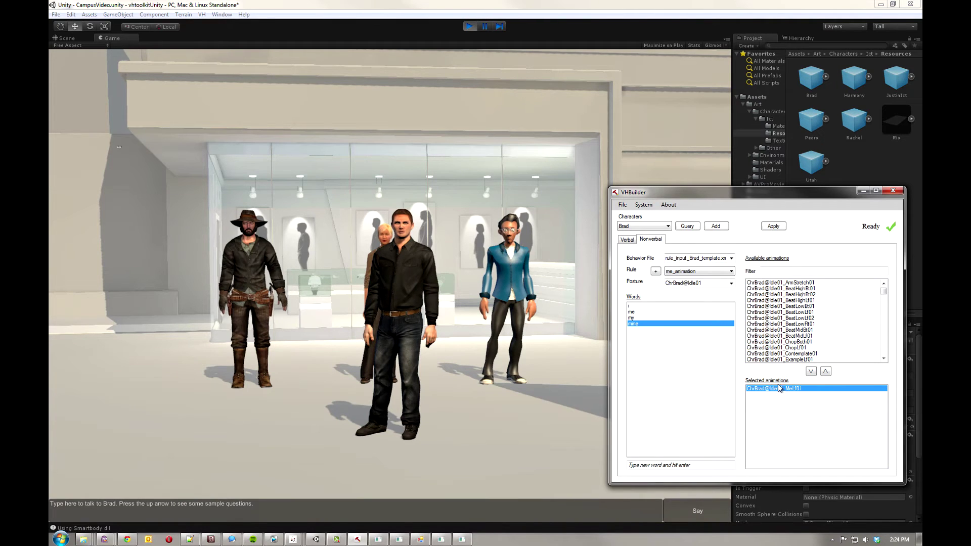
click(781, 330)
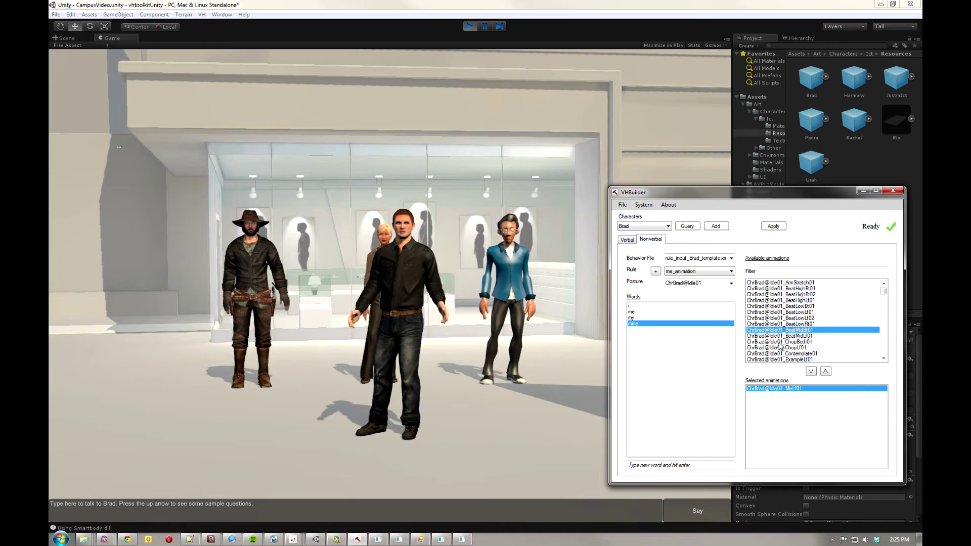
click(780, 354)
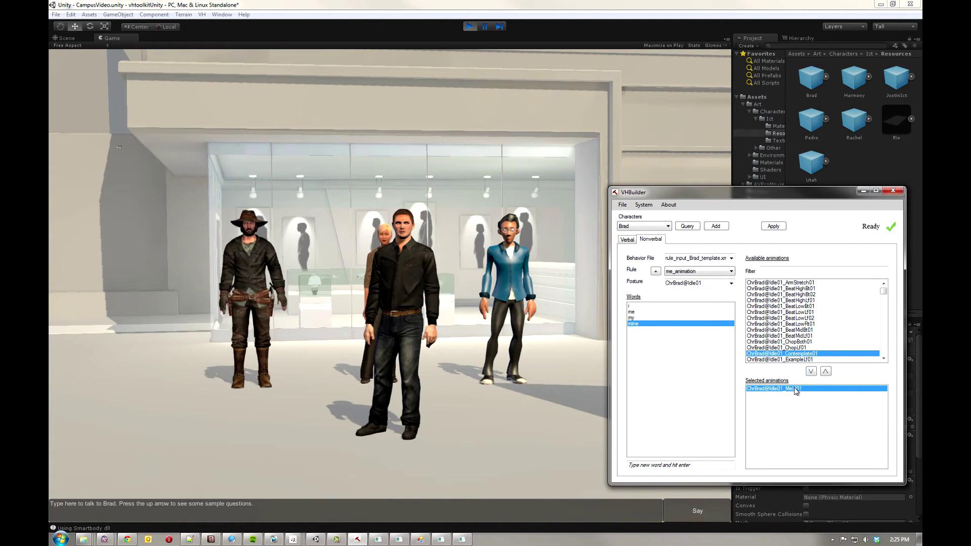
Remove MeLf01 from the me_animation rule and add the OfferBoth01 gesture
double_click(776, 390)
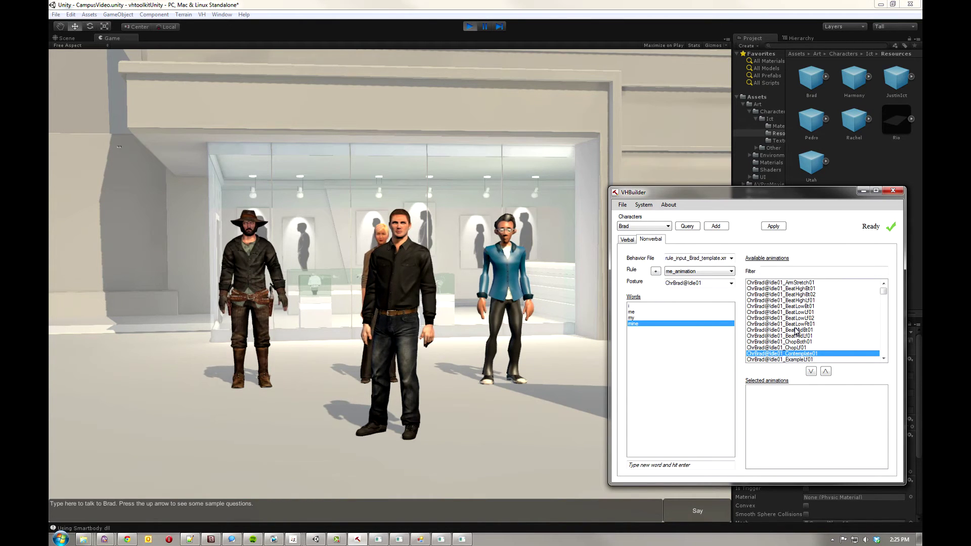
click(791, 360)
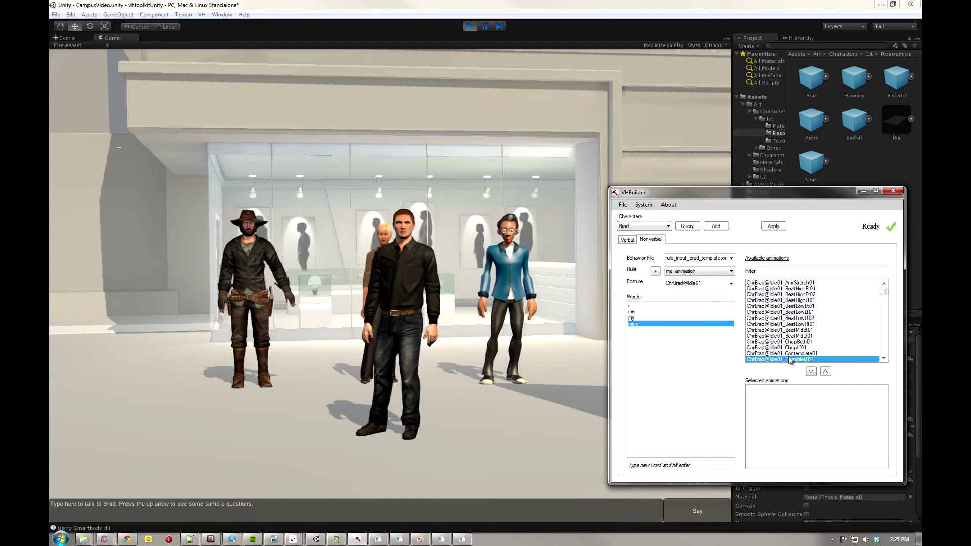
scroll(799, 331, down, 5)
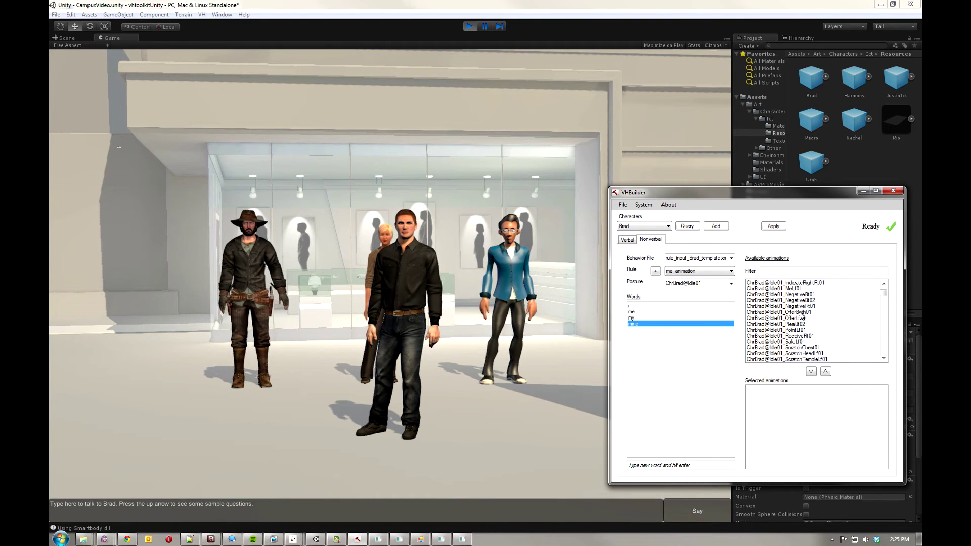
click(802, 313)
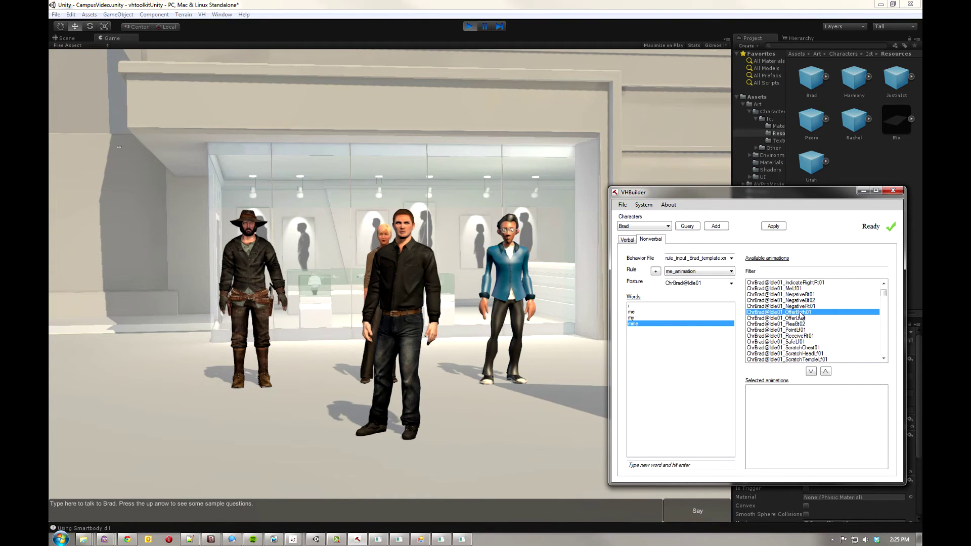
click(812, 373)
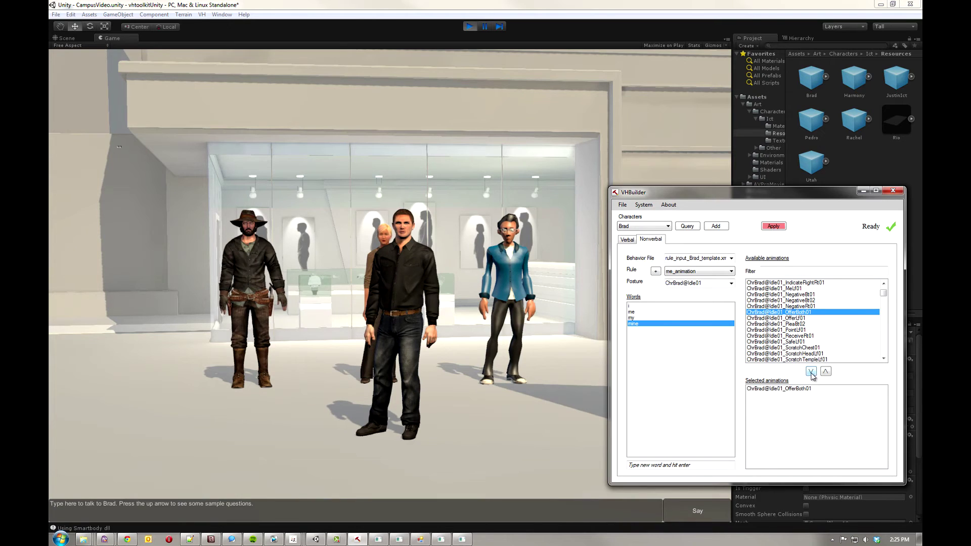
Add the OfferLf01 and PleaBt02 gestures to the rule and apply the changes
click(787, 324)
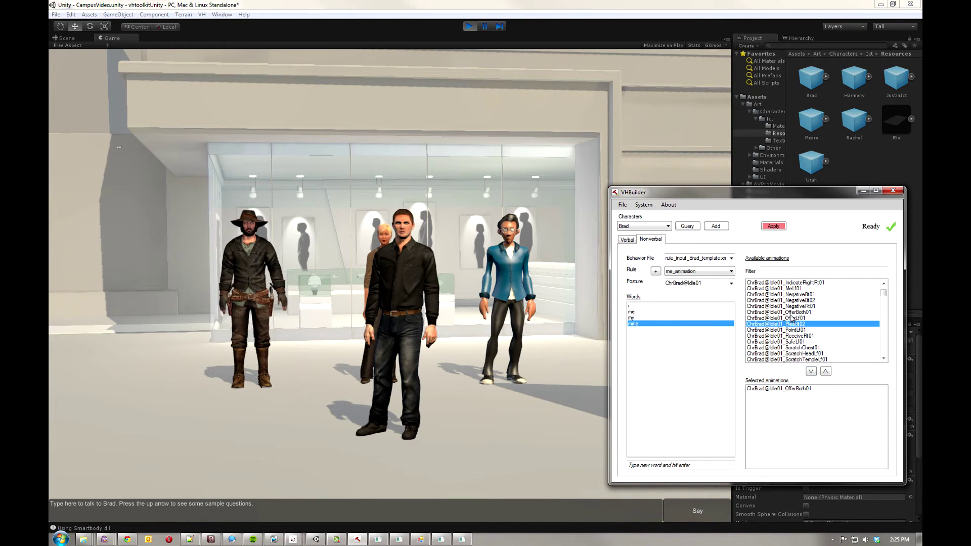
ctrl+click(790, 318)
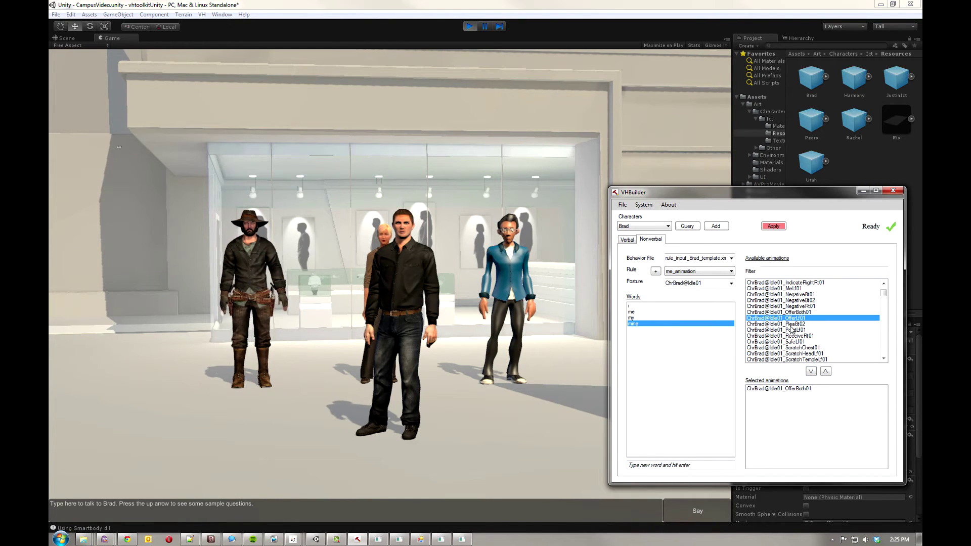
click(811, 371)
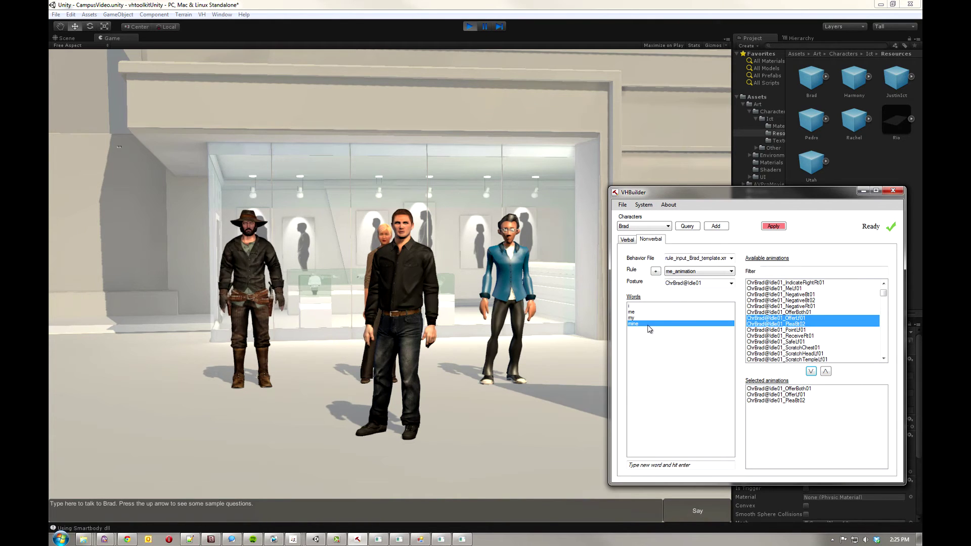
click(775, 229)
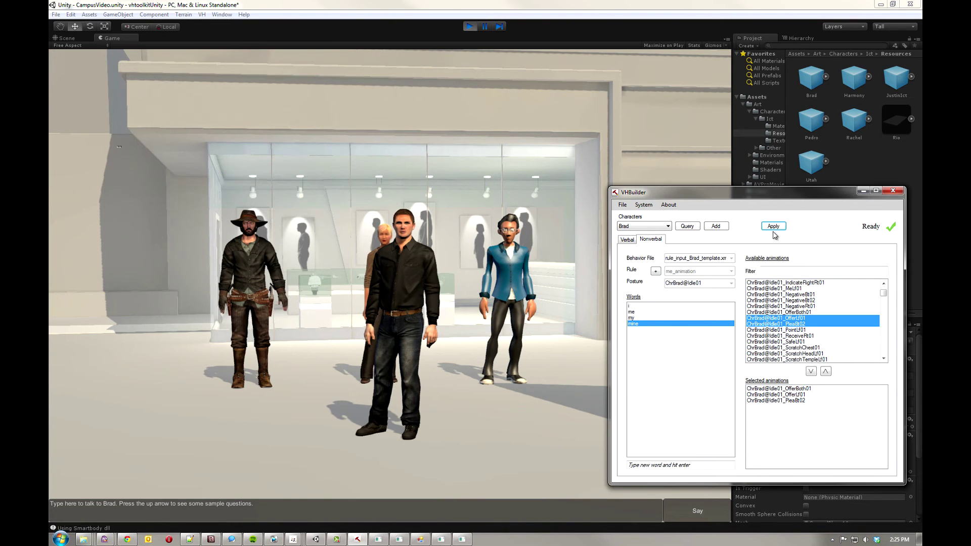
Test Brad by asking "What do you do for fun?" aloud in the running Game view, then return to VHBuilder
click(628, 239)
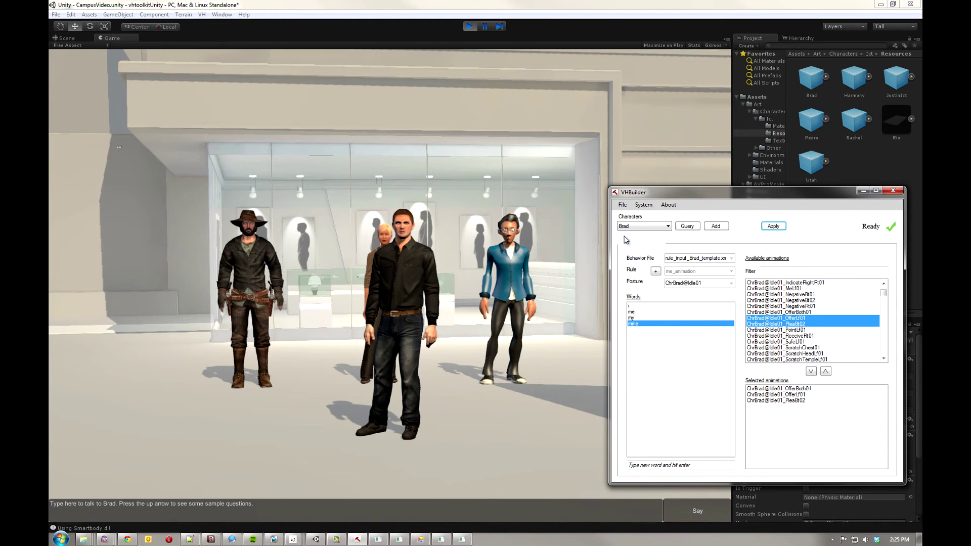
click(475, 307)
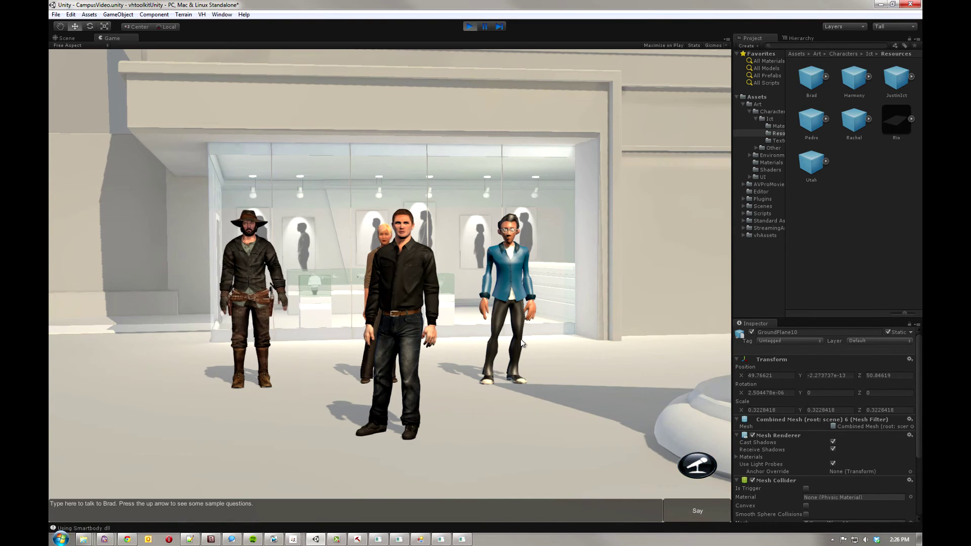
click(357, 539)
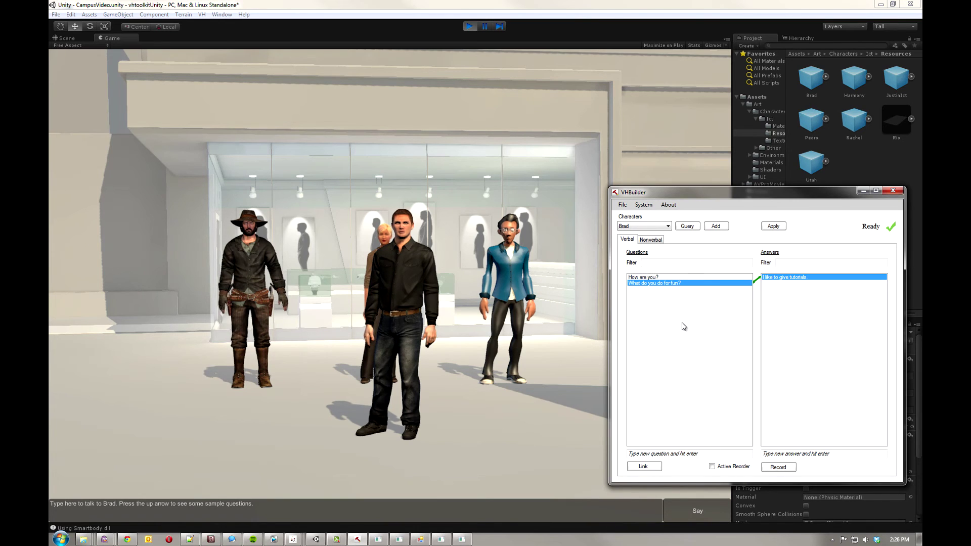
Choose Rachel from the Characters dropdown as the character to edit
click(658, 227)
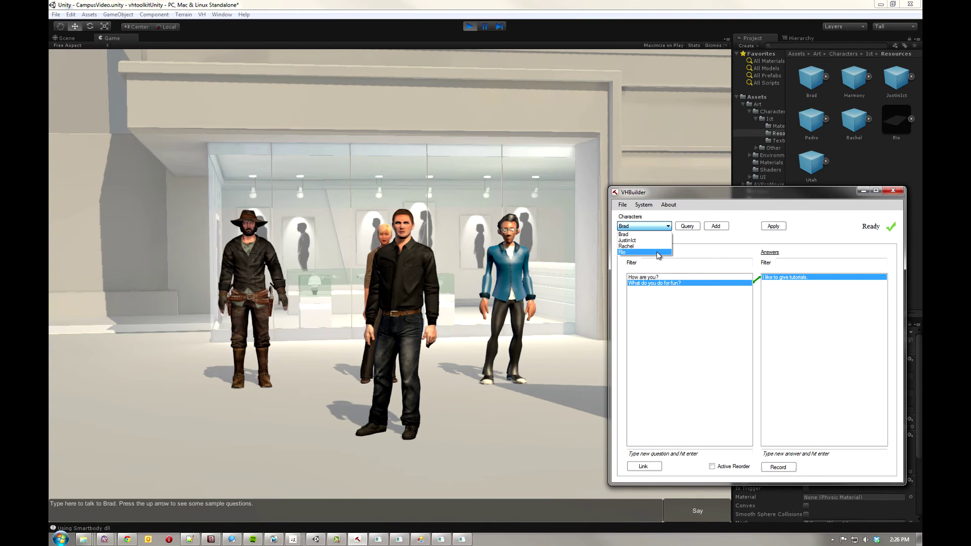
click(657, 254)
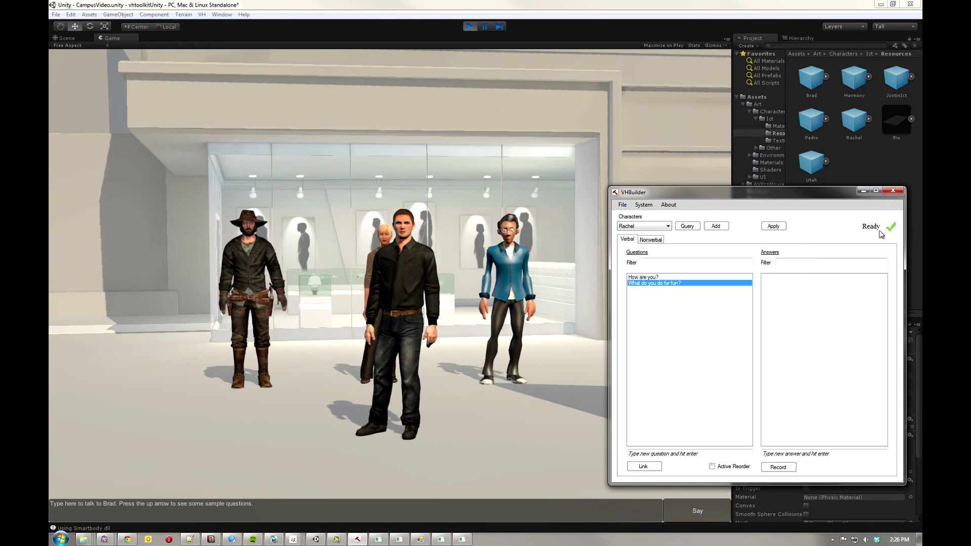
Save the scenario via File > Save Scenario
click(623, 205)
click(647, 235)
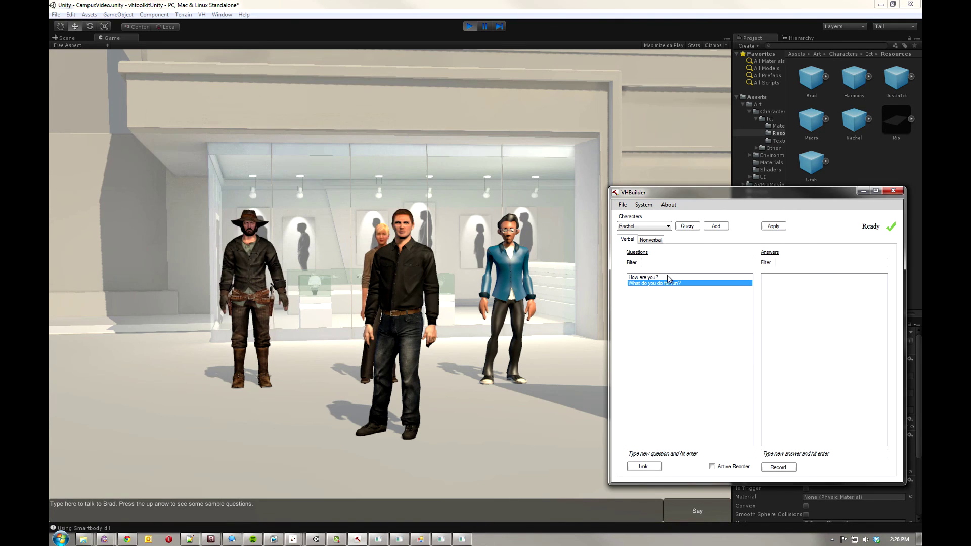